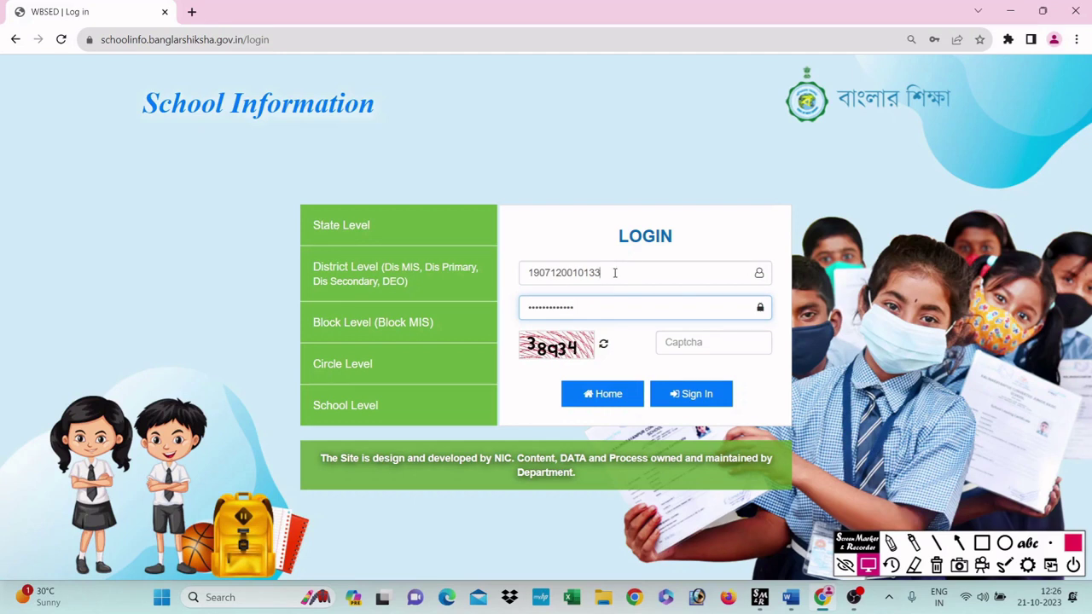
# Step: Replace the old contents of the login Password field with a freshly retyped password
pyautogui.click(609, 273)
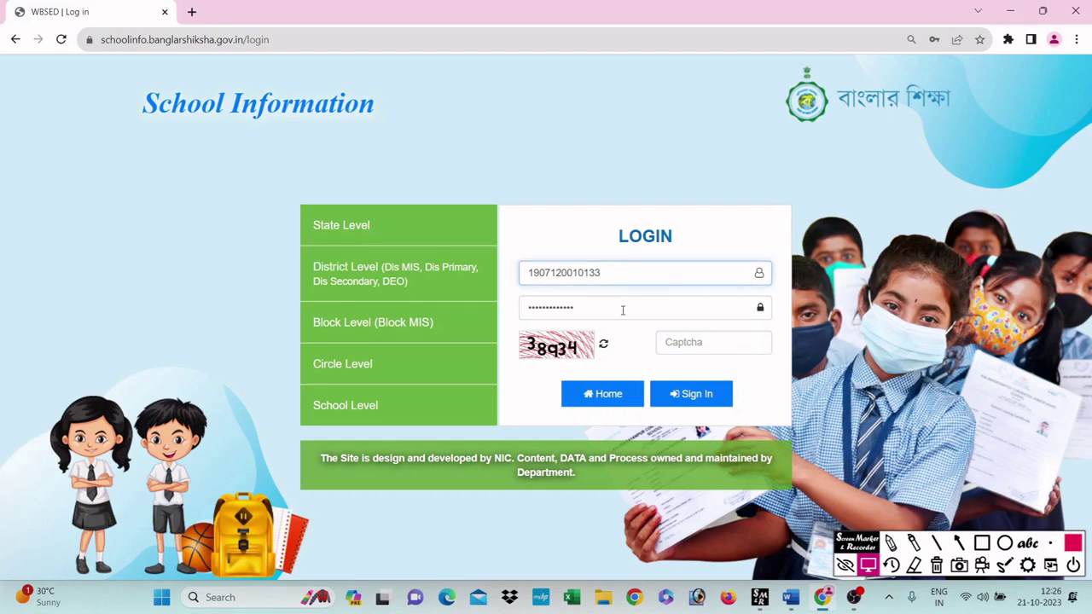
pyautogui.click(622, 313)
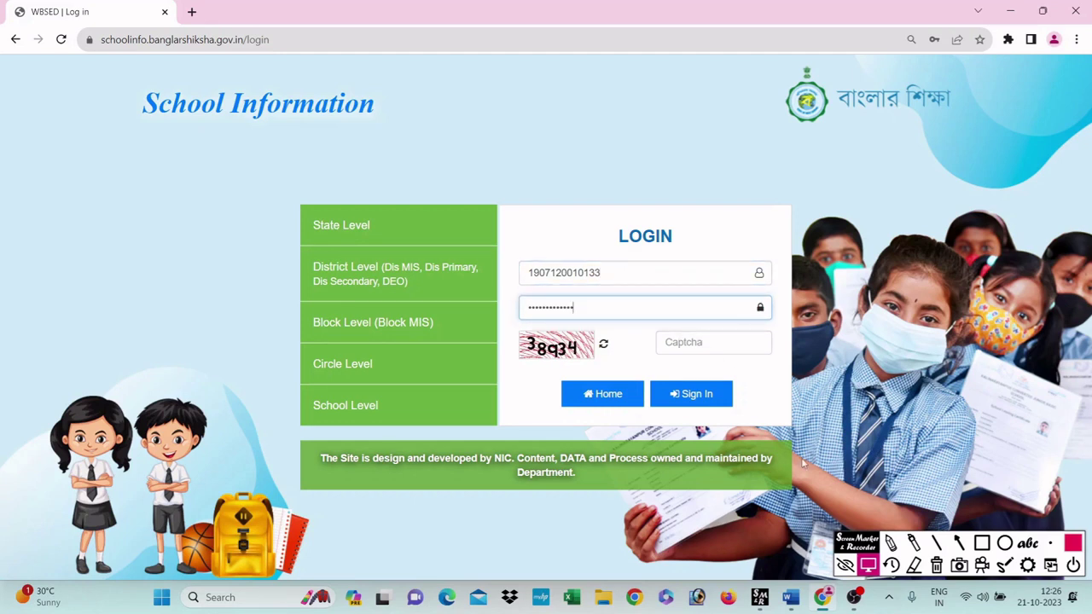
pyautogui.click(696, 342)
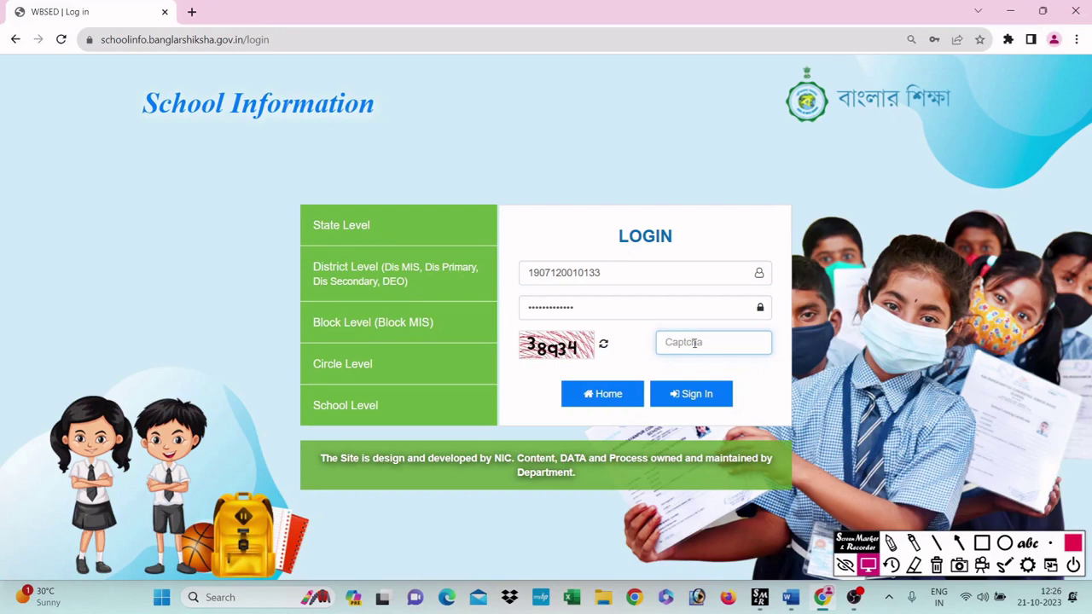
pyautogui.click(670, 311)
pyautogui.moveTo(670, 312); pyautogui.dragTo(407, 307)
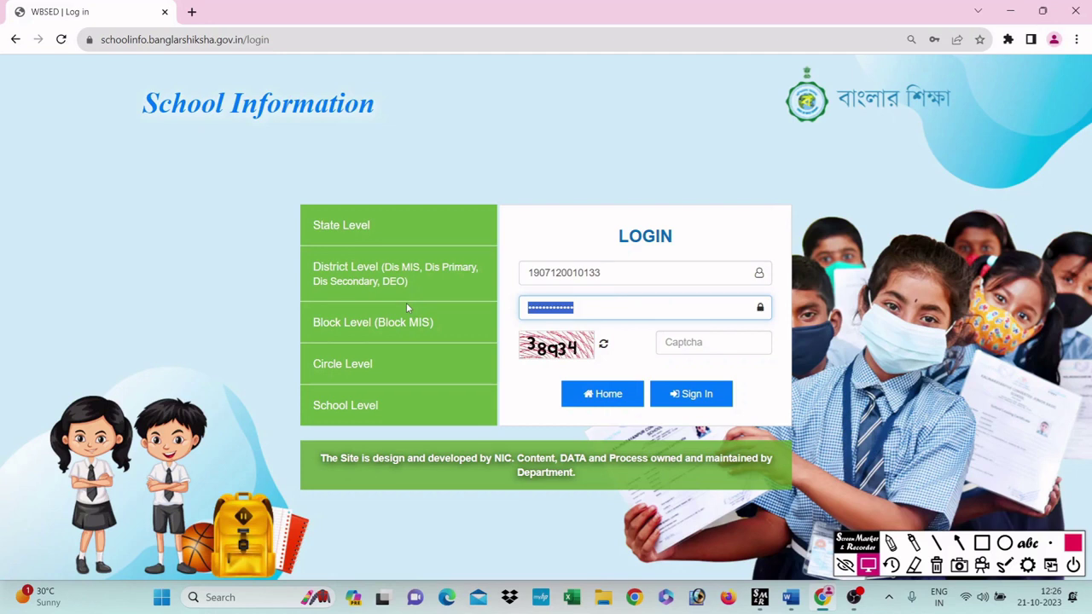
pyautogui.press('BackSpace')
pyautogui.write('••••••••••••')
# Step: Fill the Captcha field with the code 38934 shown in the image
pyautogui.click(690, 340)
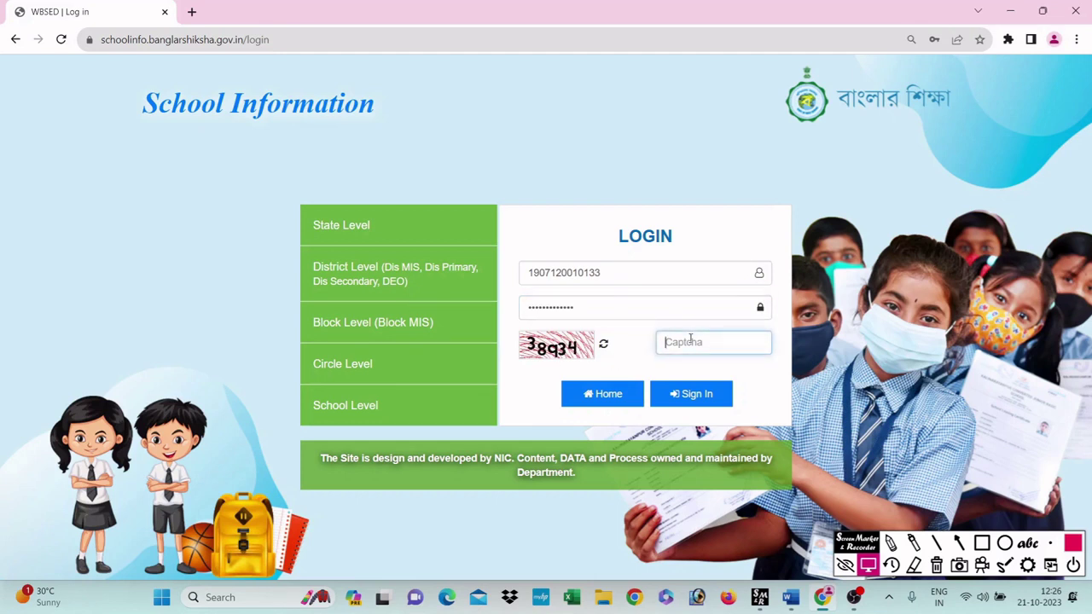
pyautogui.write('3')
pyautogui.write('8934')
# Step: Sign in, decline Chrome's offer to save the password, and highlight the three password labels
pyautogui.click(697, 394)
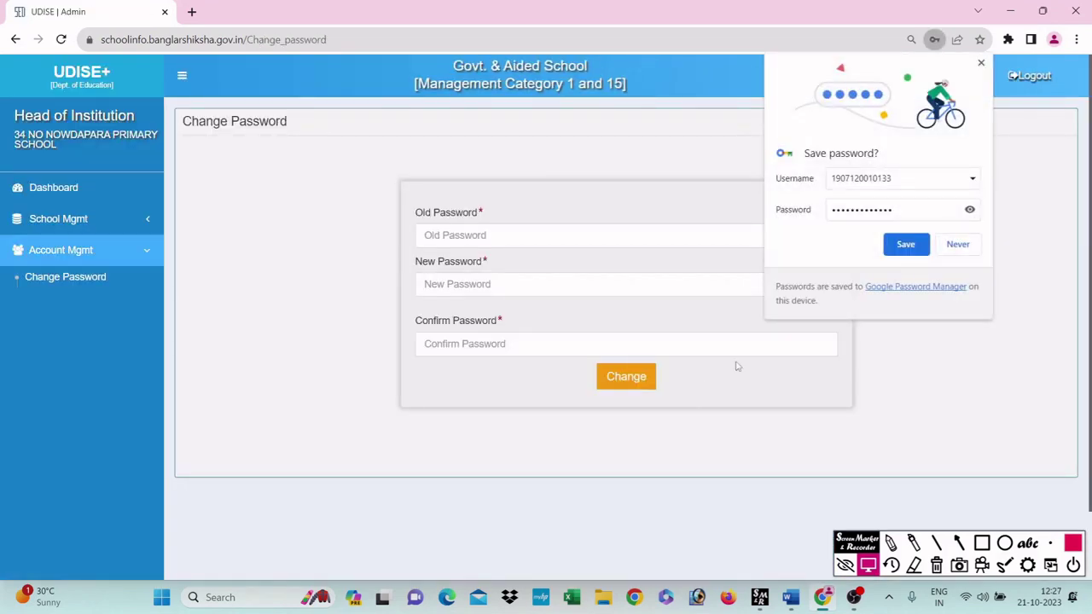
pyautogui.click(956, 244)
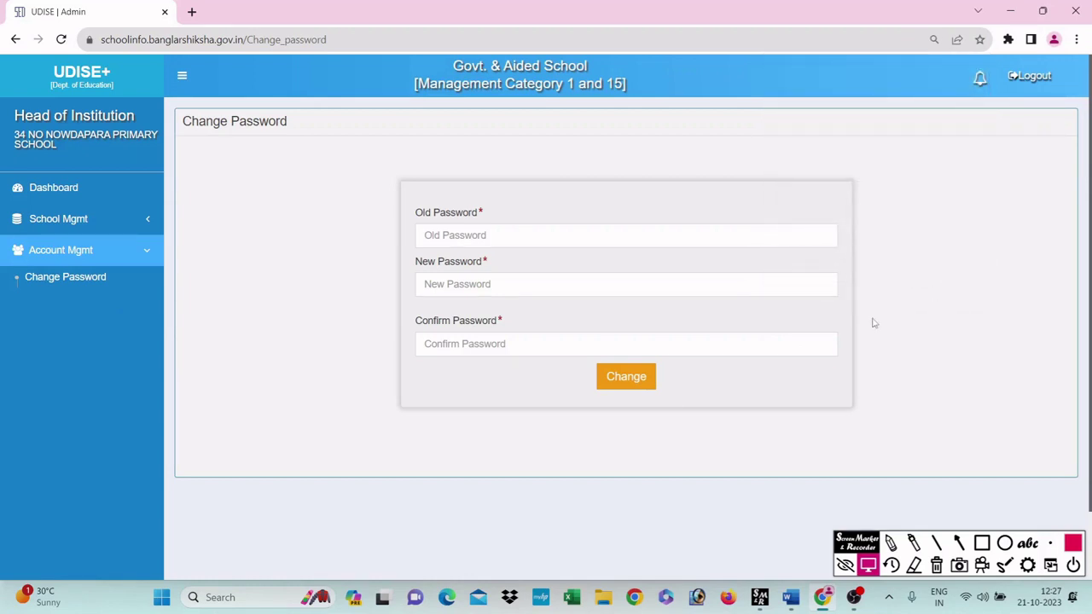
pyautogui.click(427, 235)
pyautogui.moveTo(414, 212); pyautogui.dragTo(485, 213)
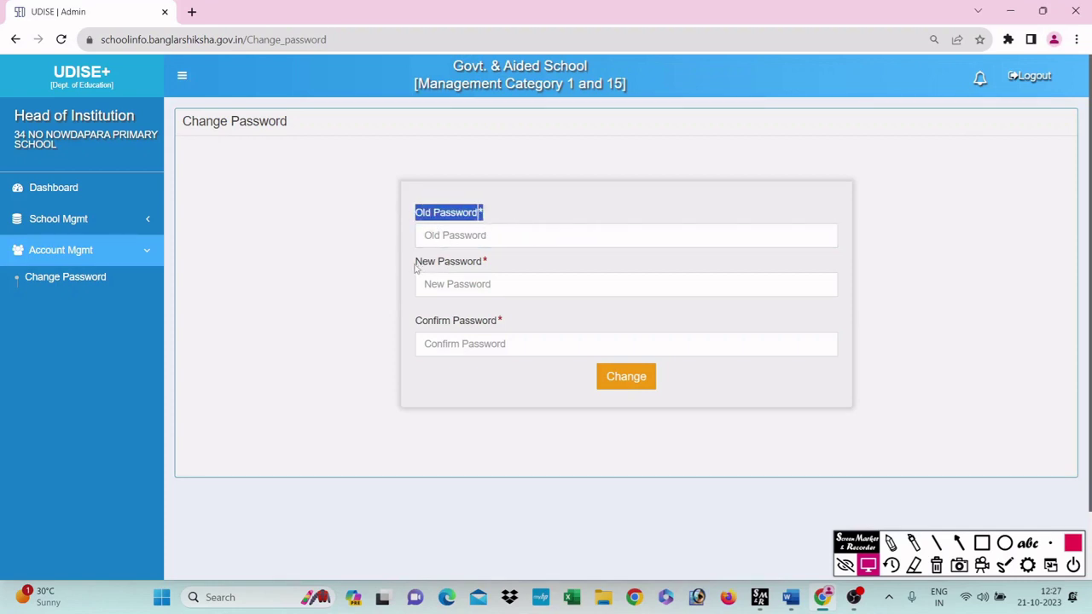
pyautogui.moveTo(415, 261); pyautogui.dragTo(487, 272)
pyautogui.moveTo(411, 321); pyautogui.dragTo(521, 324)
pyautogui.click(520, 309)
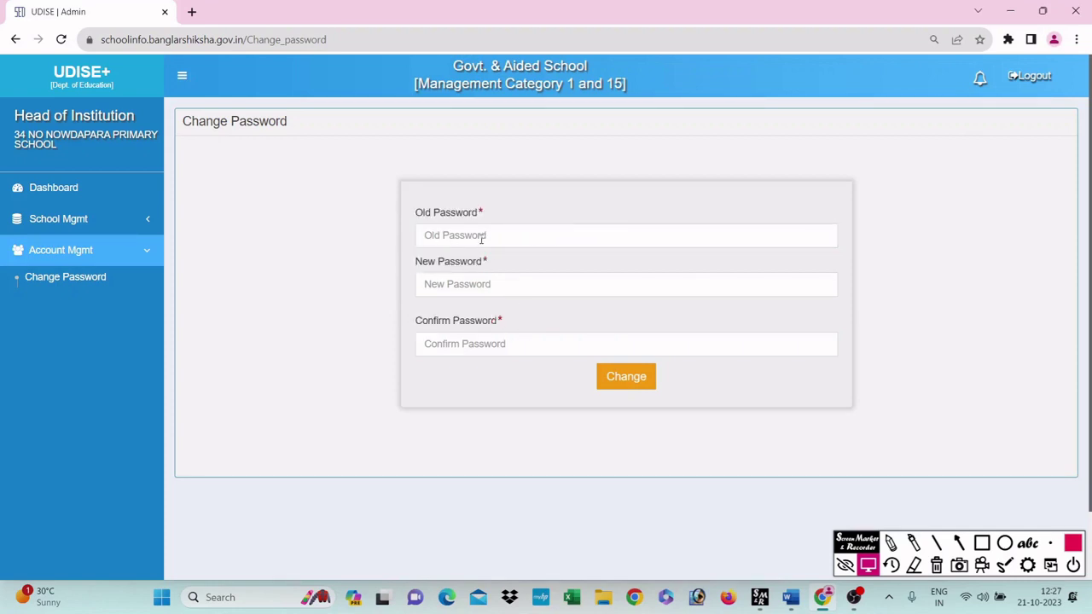
# Step: Enter the current school password as the Old Password and move to New Password
pyautogui.click(481, 240)
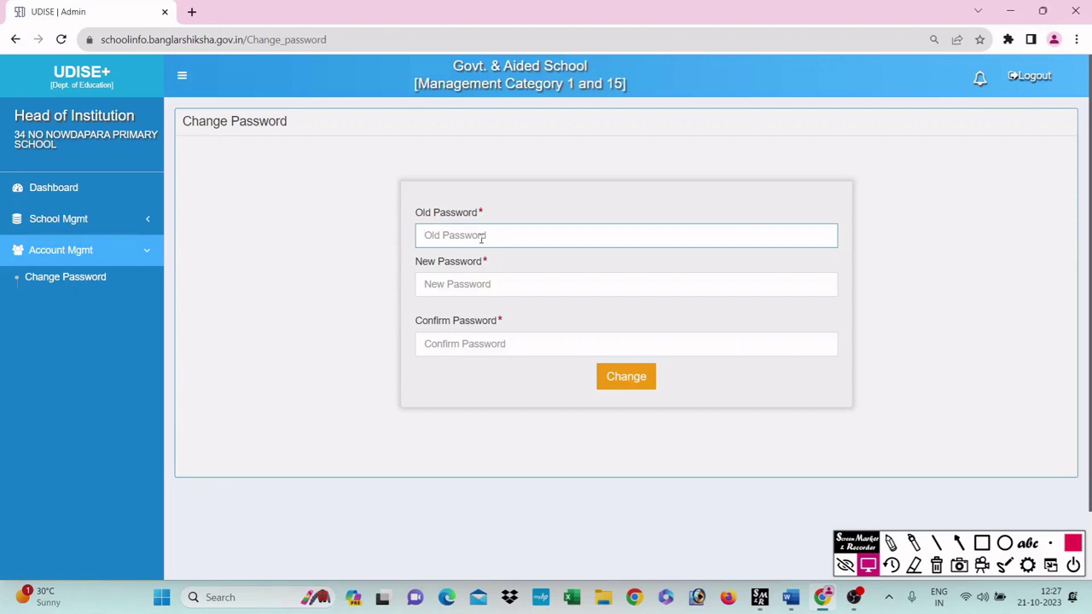
pyautogui.write('••')
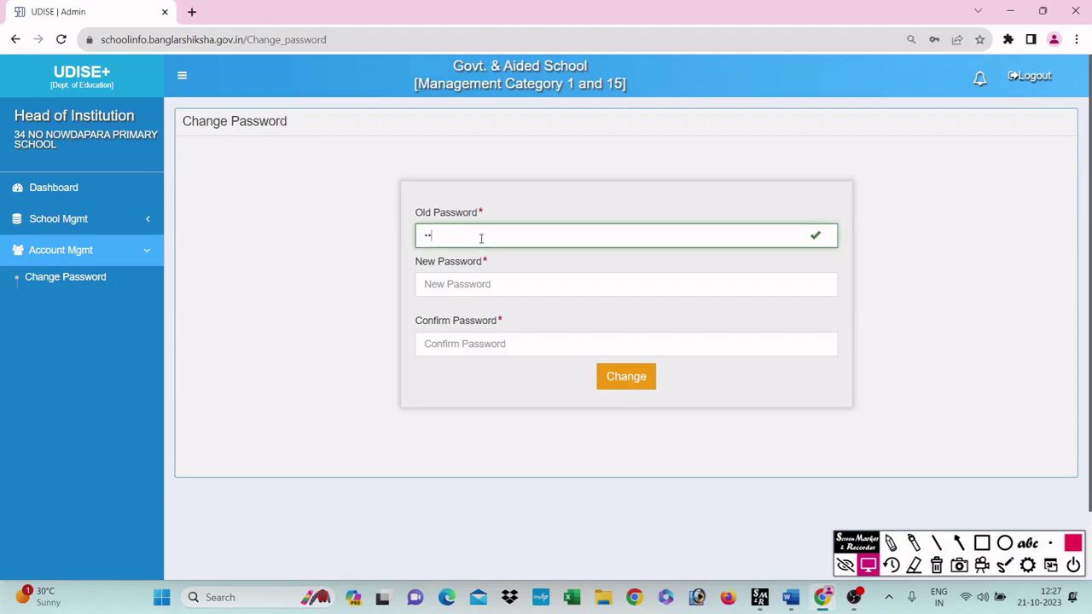
pyautogui.write('•••••')
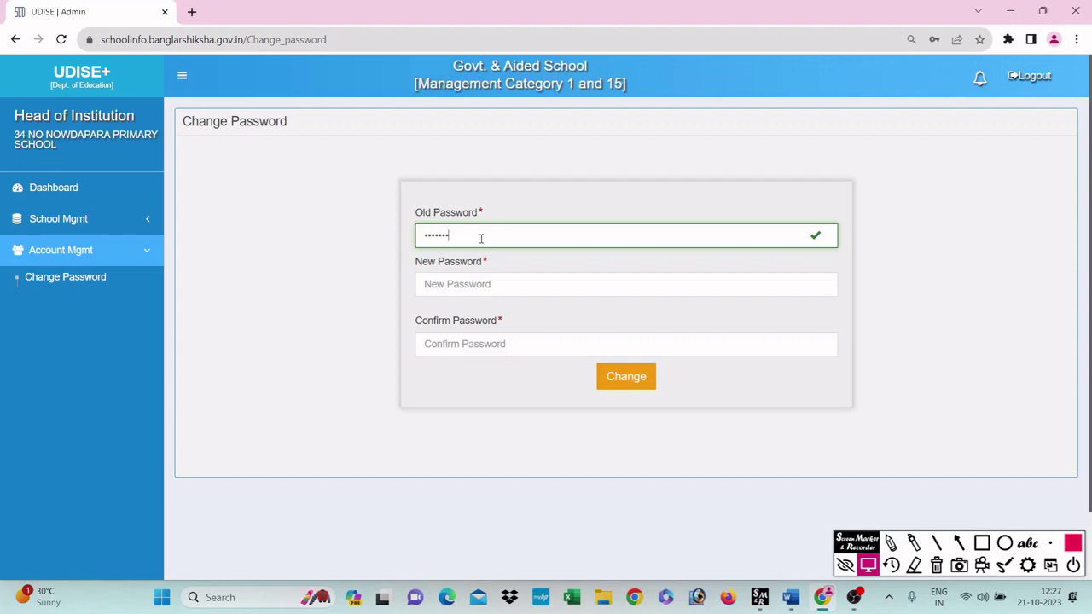
pyautogui.write('••••••')
pyautogui.click(485, 276)
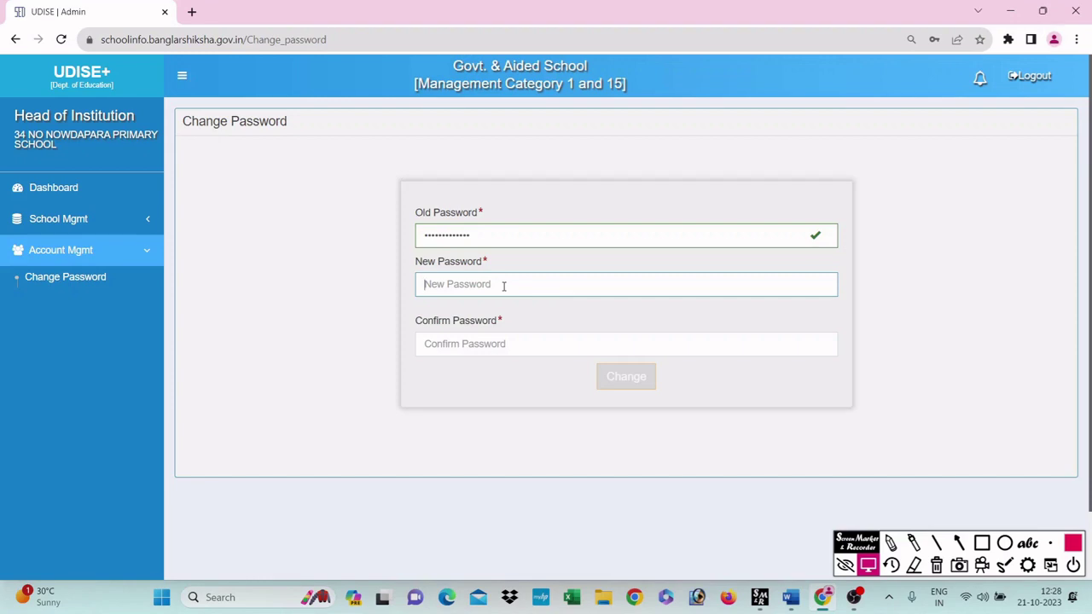
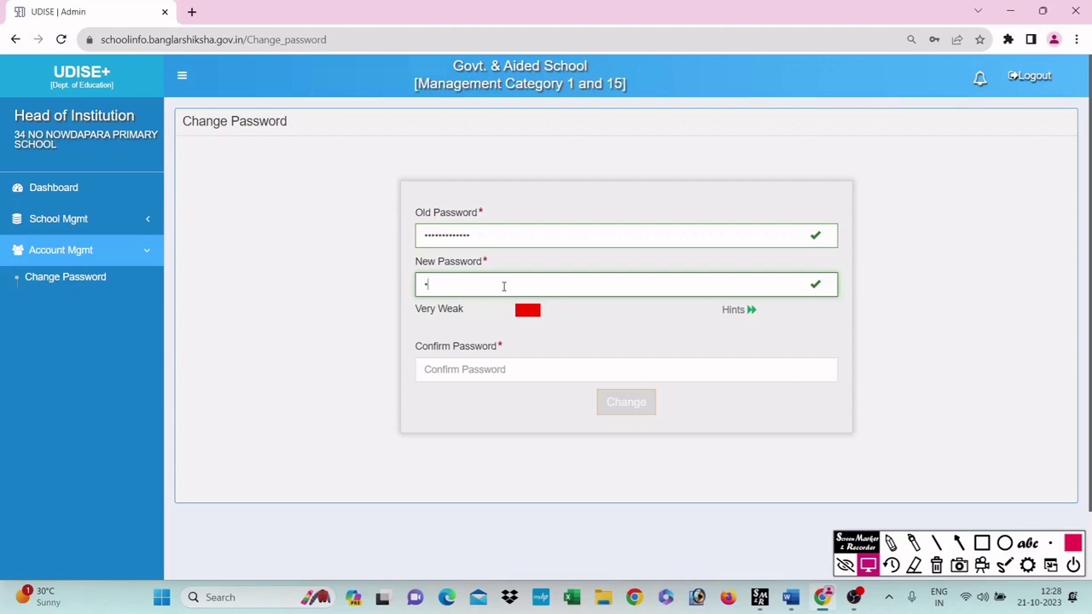
# Step: Enter a Strongest-rated new password, then begin retyping it in Confirm Password
pyautogui.press('BackSpace')
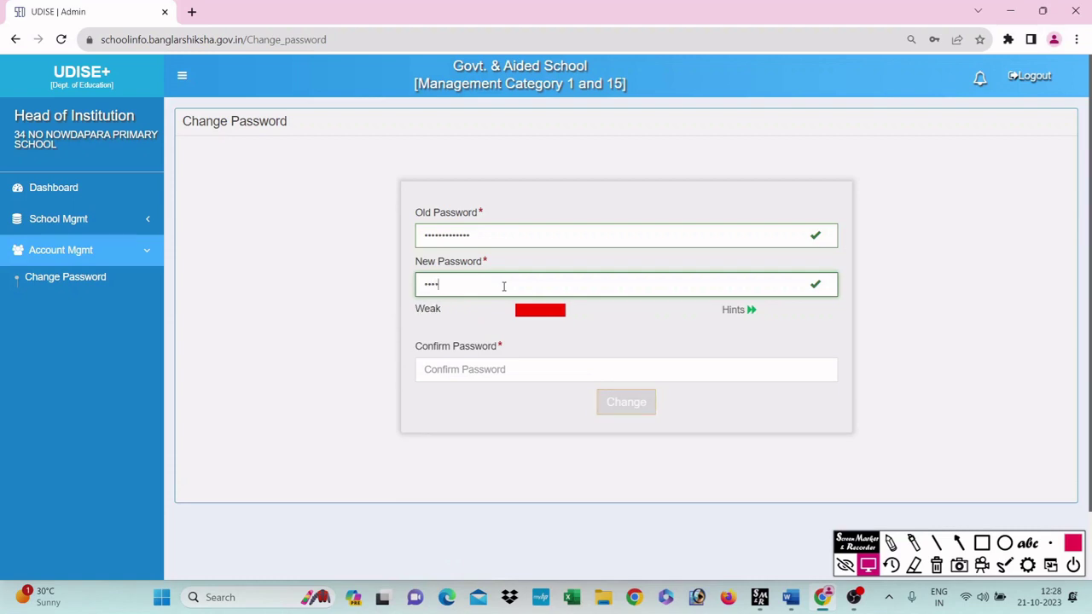
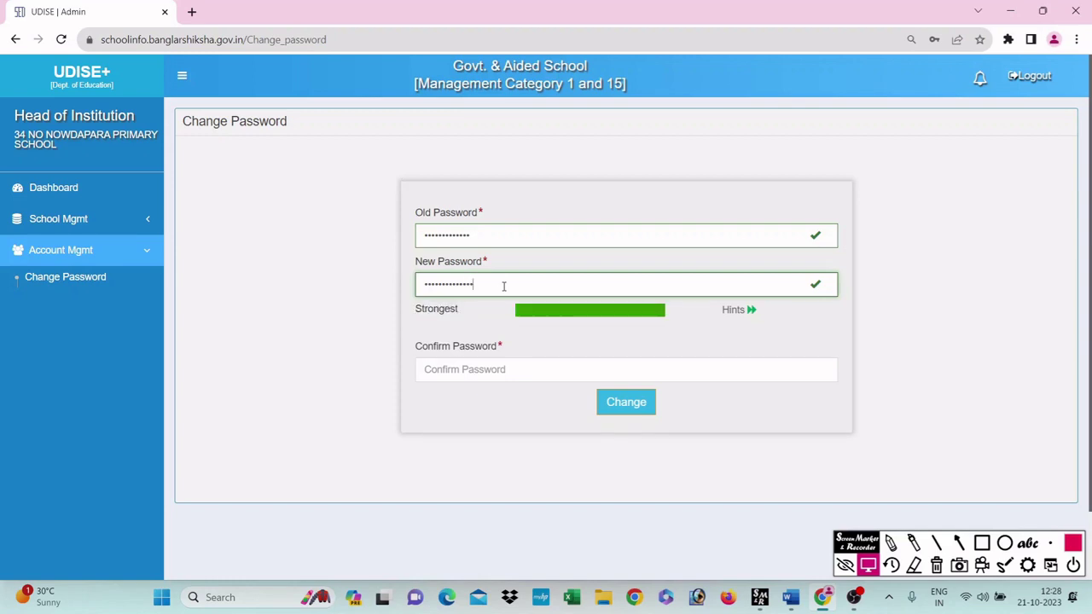
pyautogui.press('Tab')
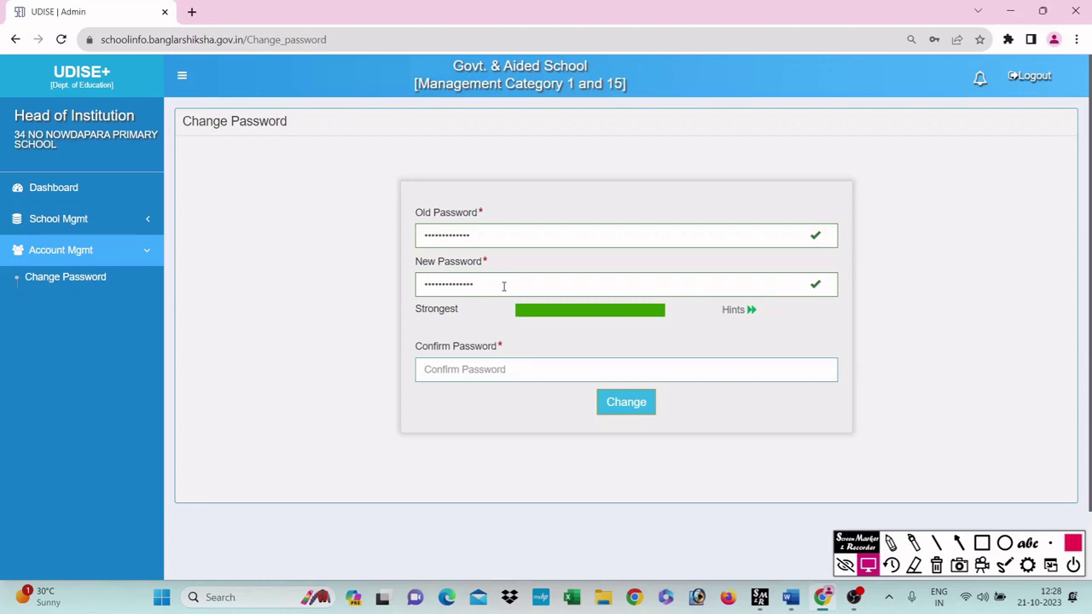
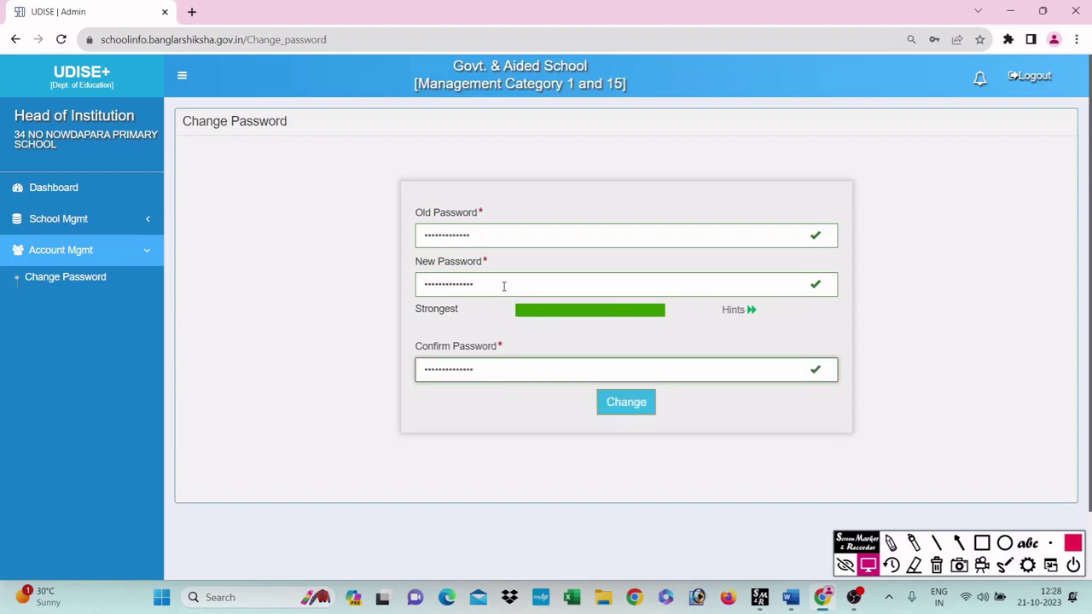
# Step: Submit the password change, decline saving it in Chrome, and paste in the school's user name
pyautogui.click(642, 408)
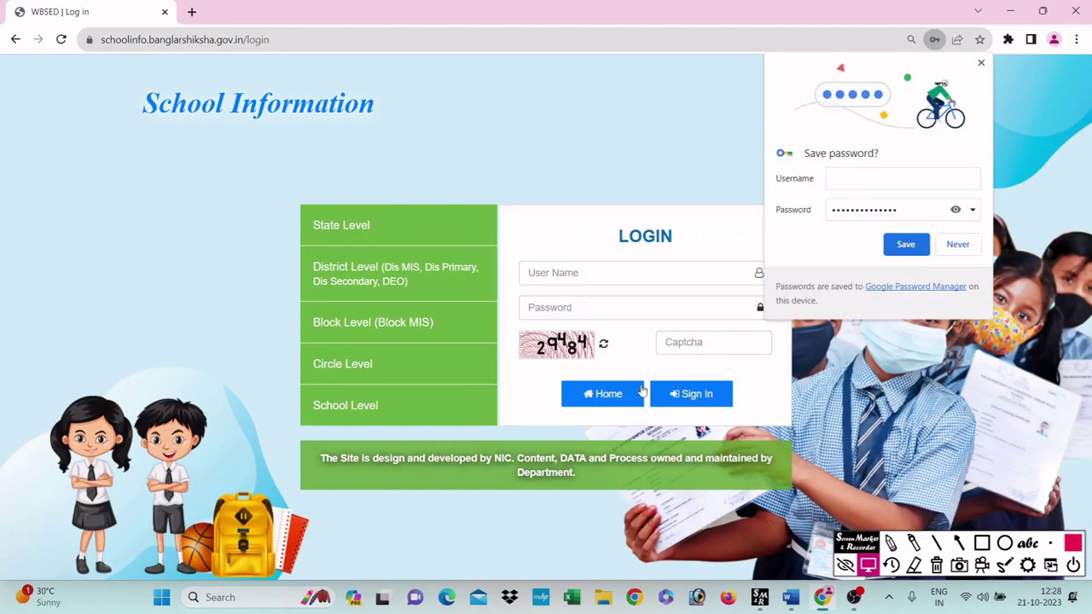
pyautogui.click(958, 245)
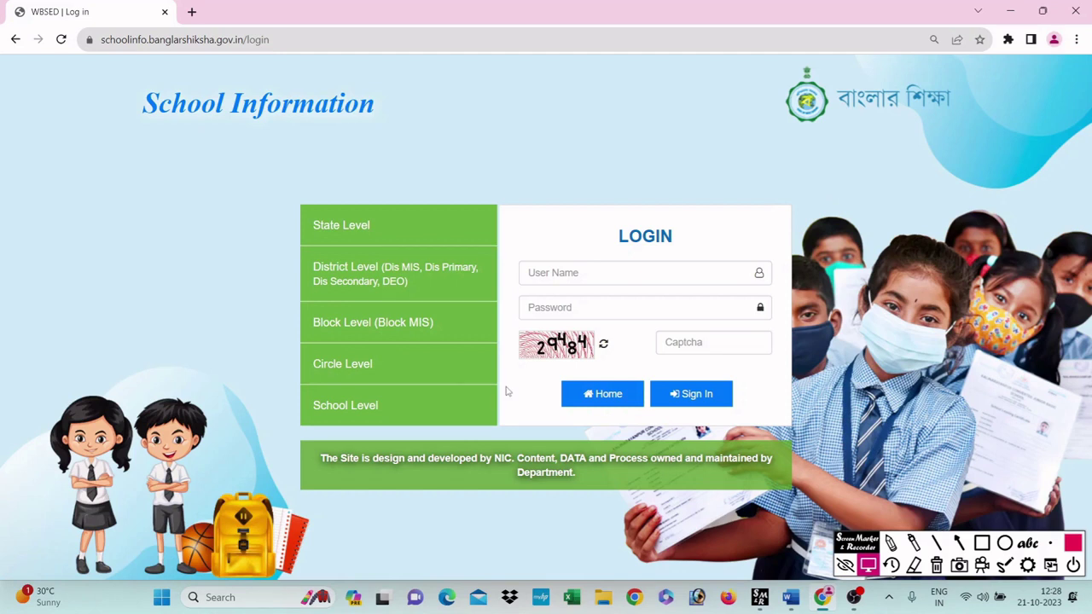
pyautogui.click(555, 273)
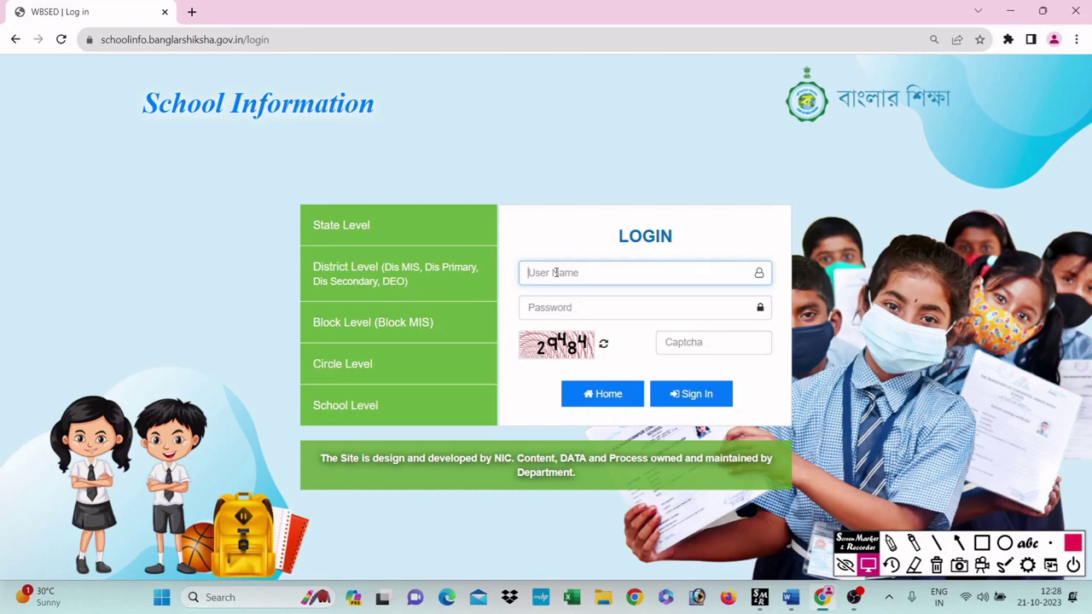
pyautogui.hotkey('ctrl', 'v')
pyautogui.press('Tab')
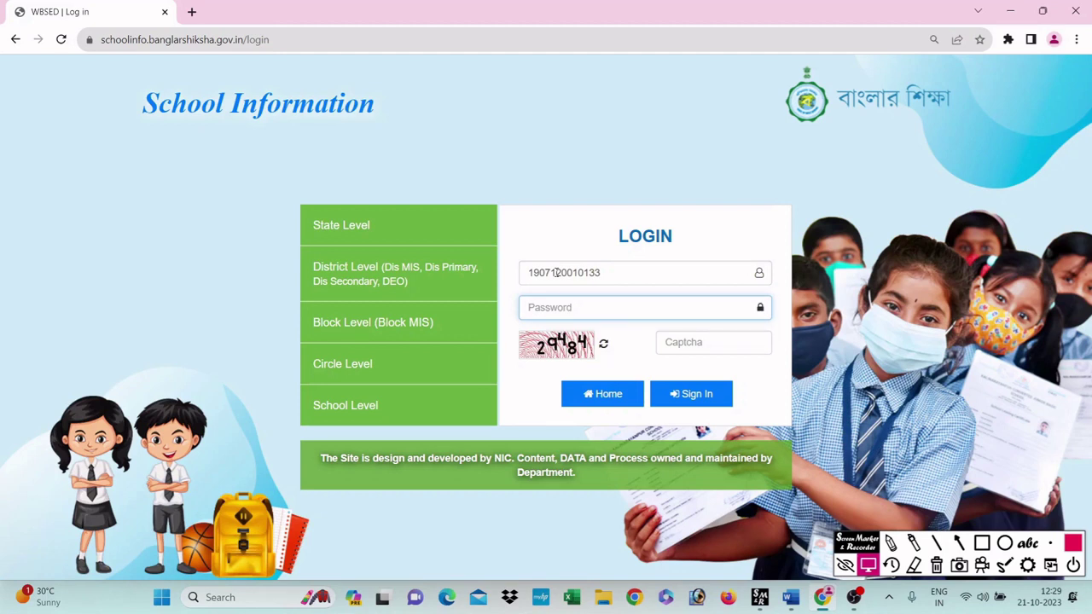
# Step: Log in with the new password and captcha 29484 to reach the HOI page
pyautogui.write('••••••••••••••')
pyautogui.press('Tab')
pyautogui.press('Tab')
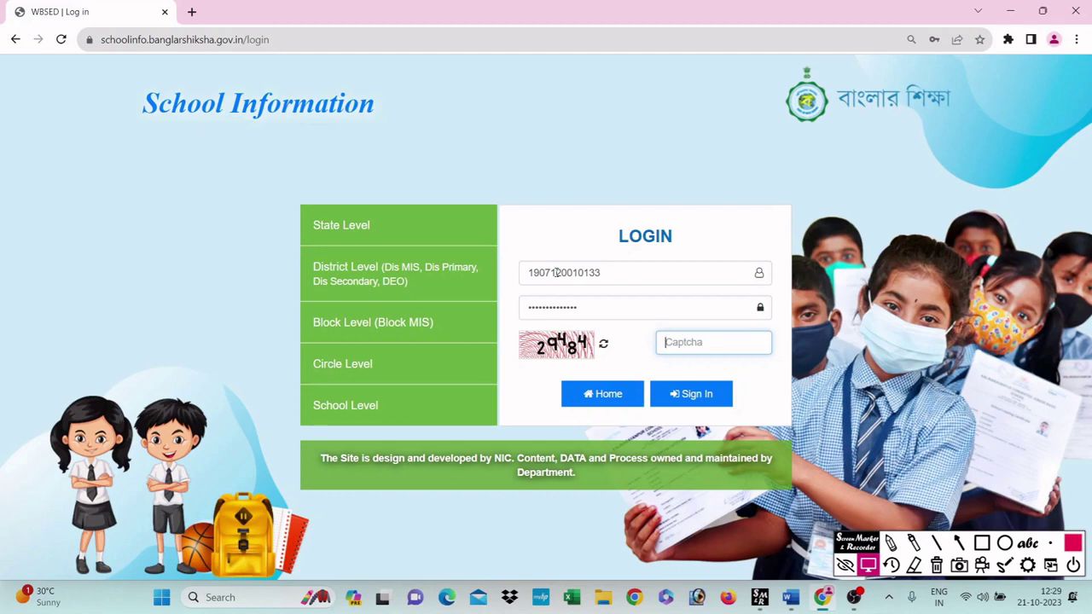
pyautogui.write('29484')
pyautogui.click(698, 399)
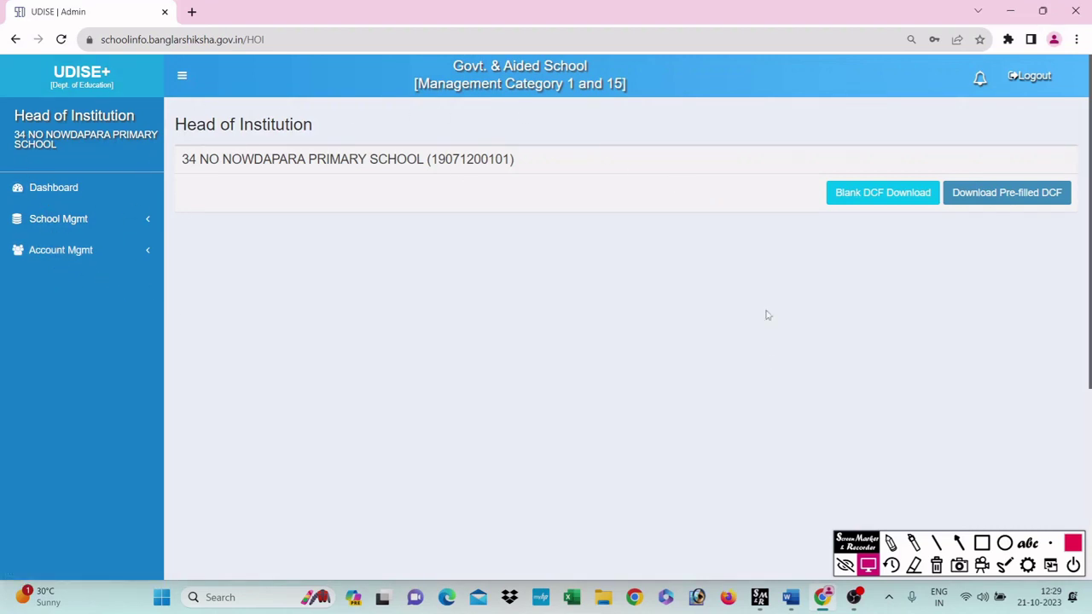
# Step: Open School Mgmt > Teacher Transfer and look over the six-teacher table with its Transfer actions
pyautogui.click(109, 230)
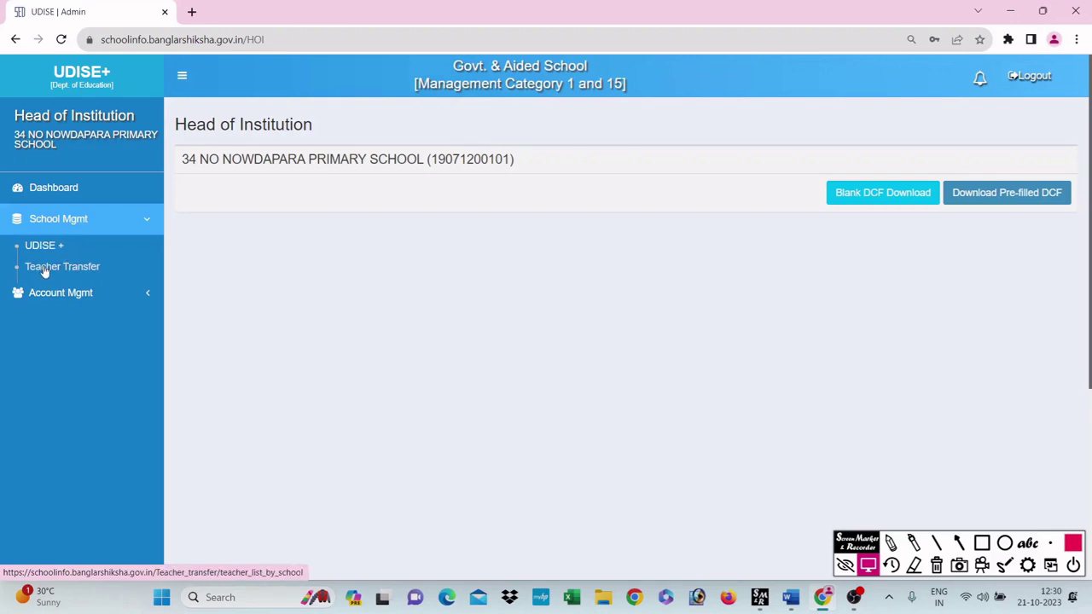
pyautogui.click(45, 268)
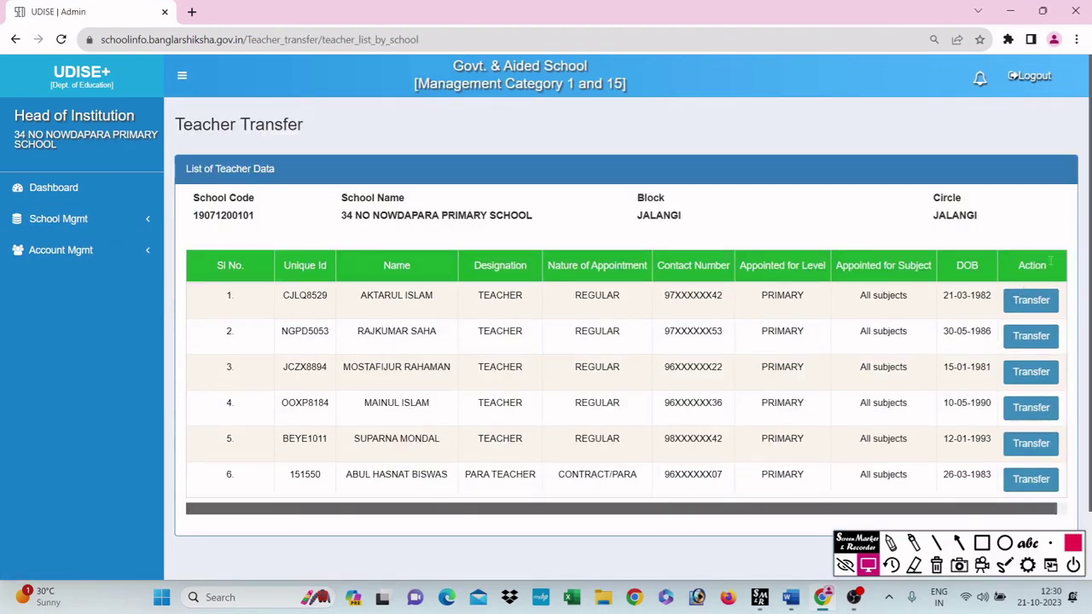
pyautogui.scroll(-2, 977, 302)
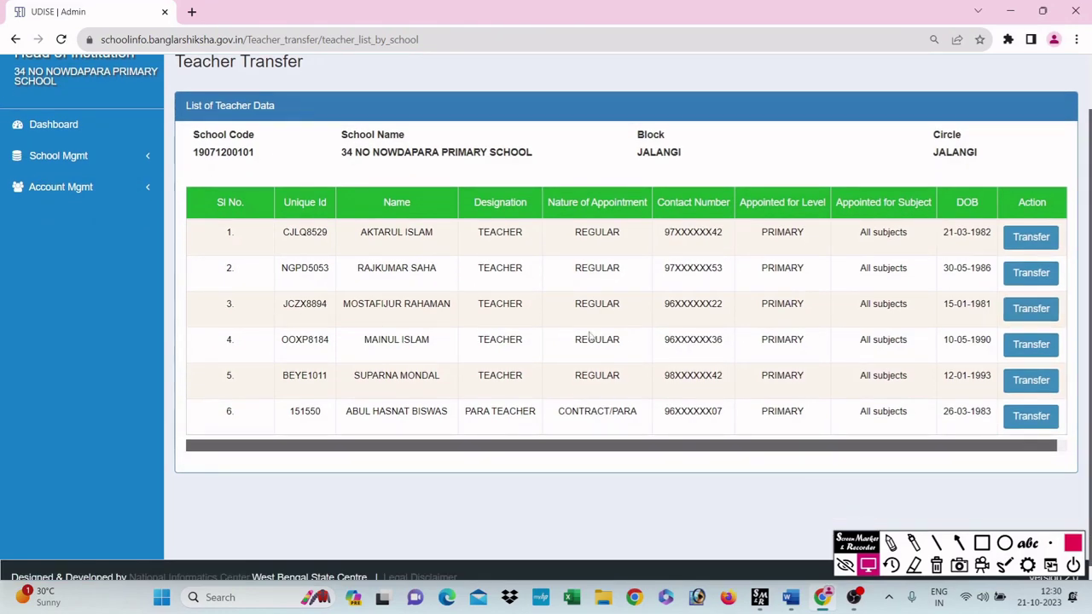
pyautogui.click(1031, 239)
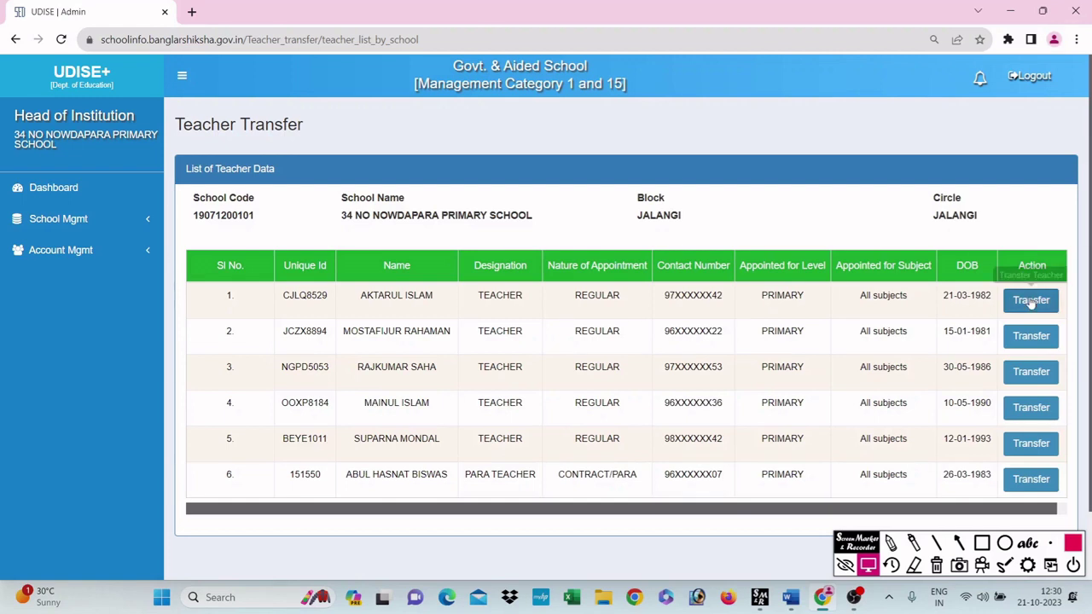
pyautogui.scroll(-2, 930, 331)
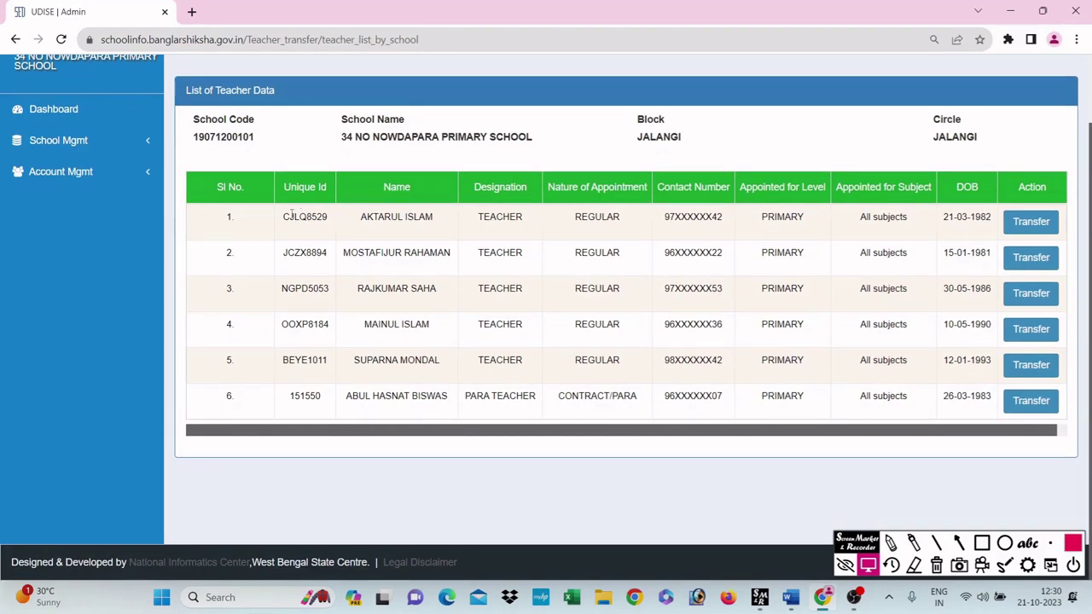
pyautogui.moveTo(230, 216); pyautogui.dragTo(1070, 373)
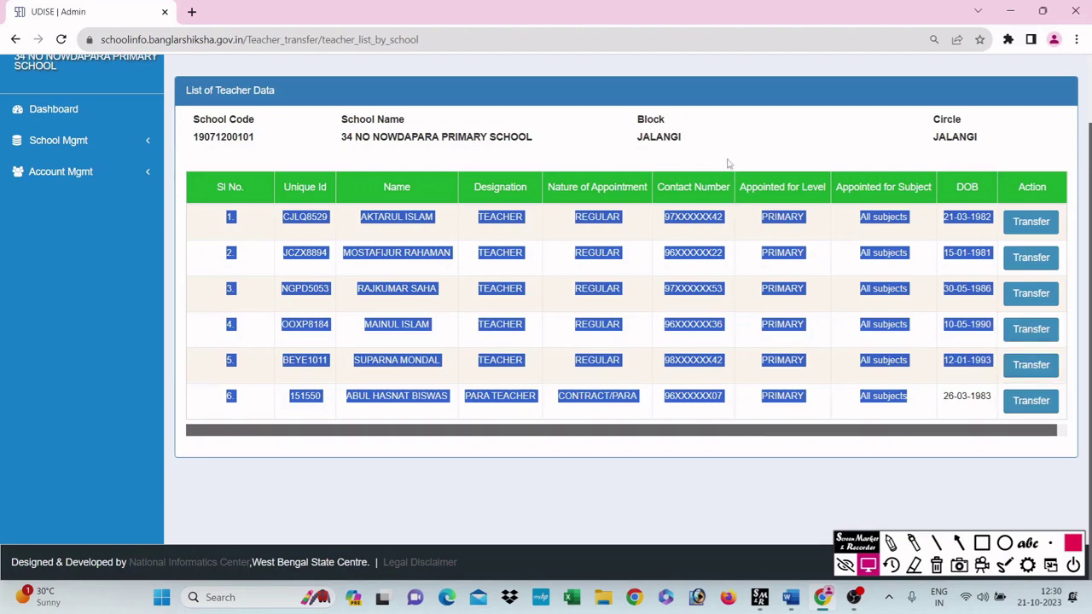
pyautogui.click(728, 162)
pyautogui.click(59, 141)
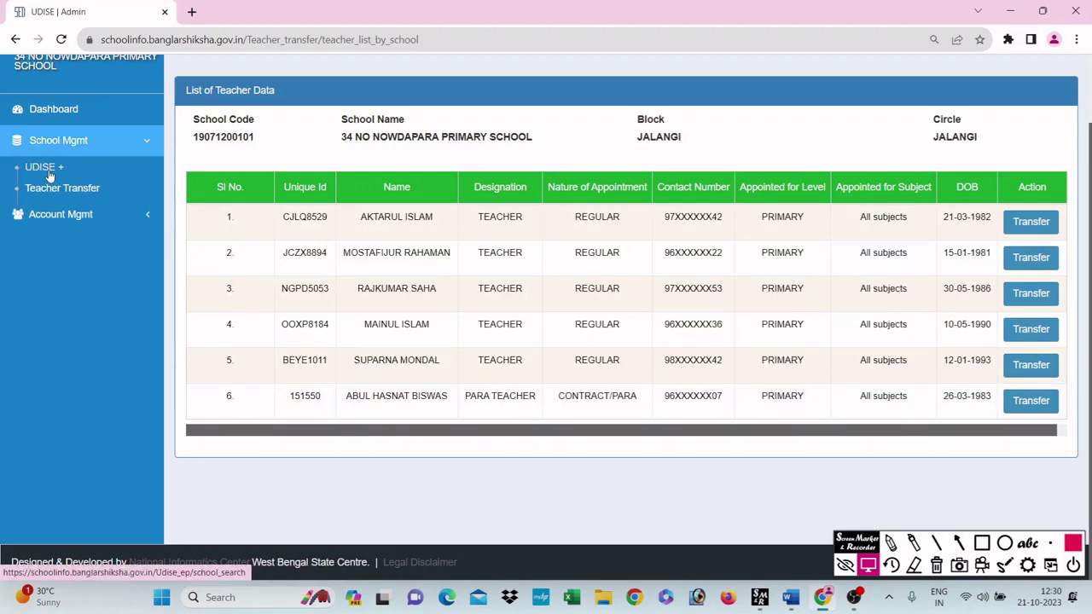
# Step: Browse the 2023-24 UDISE+ sections, including School Profile and School Safety, then return to HOI home
pyautogui.click(48, 172)
pyautogui.scroll(-3, 434, 312)
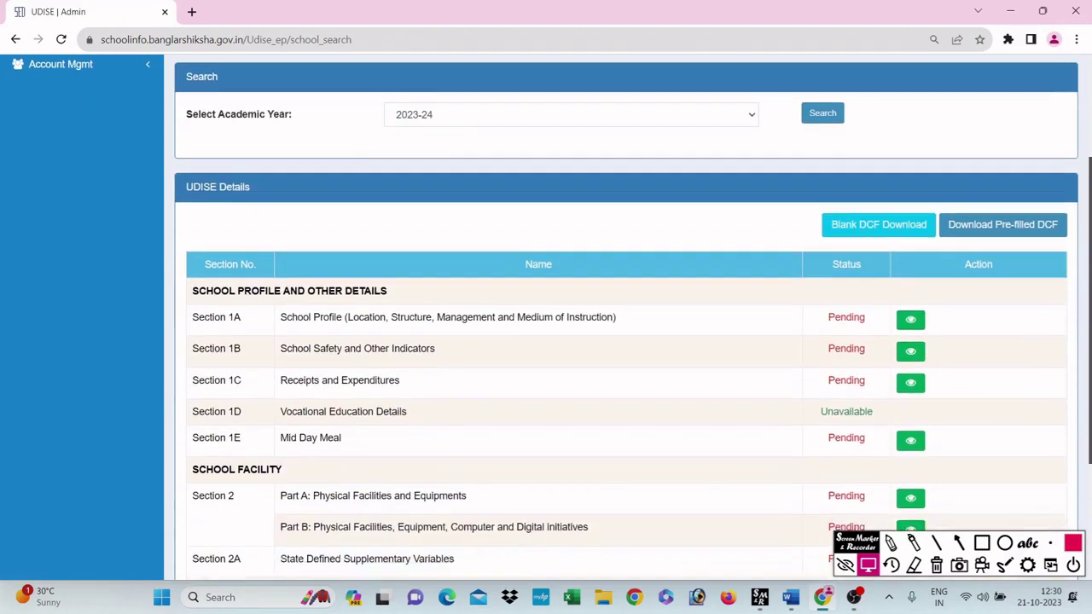
pyautogui.scroll(-3, 546, 341)
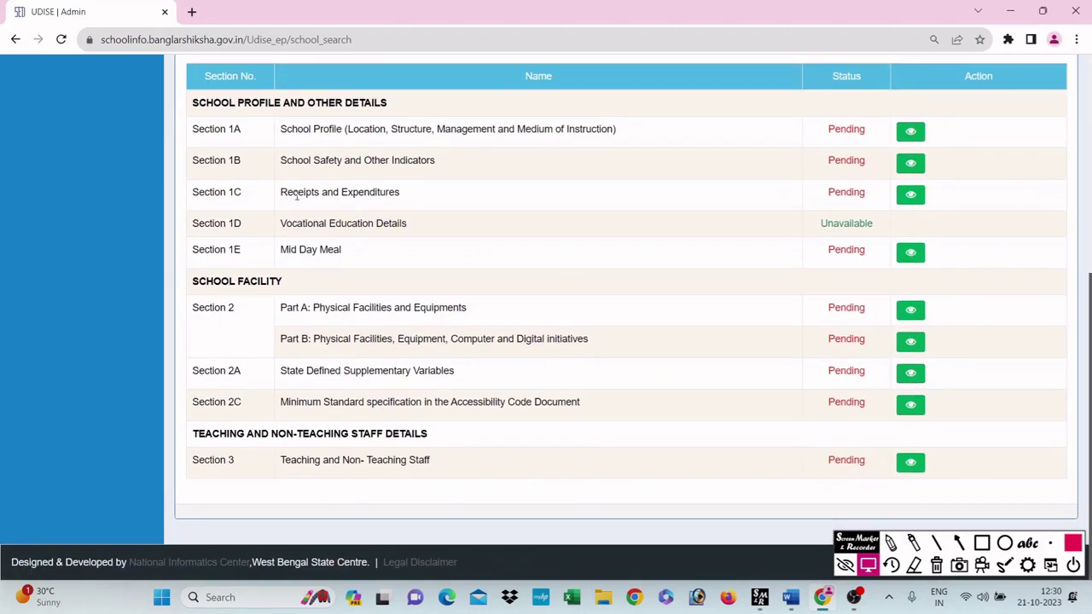
pyautogui.moveTo(282, 133); pyautogui.dragTo(351, 131)
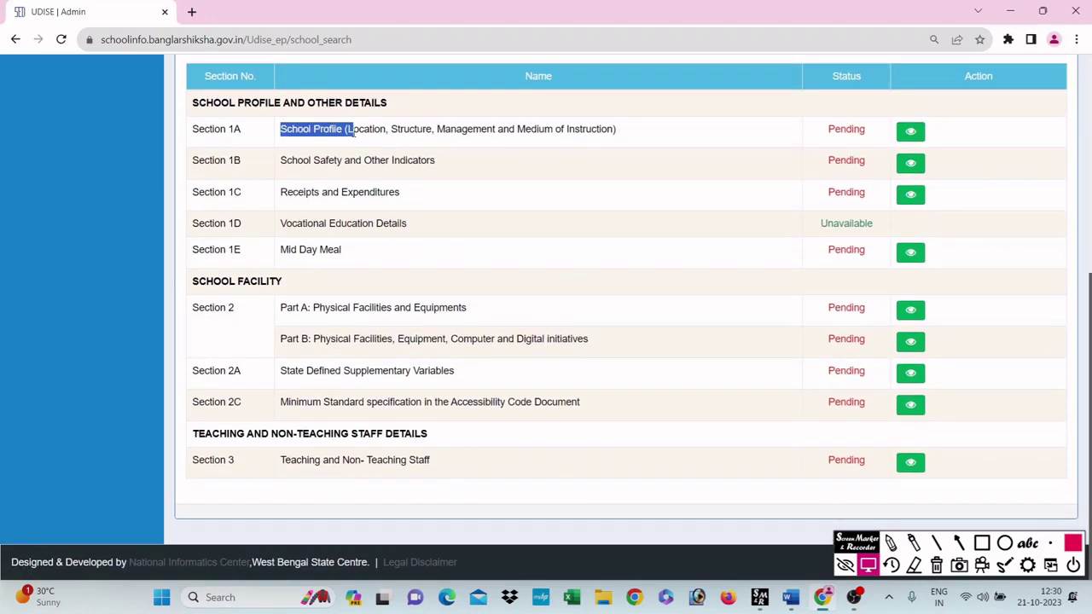
pyautogui.moveTo(281, 160); pyautogui.dragTo(429, 160)
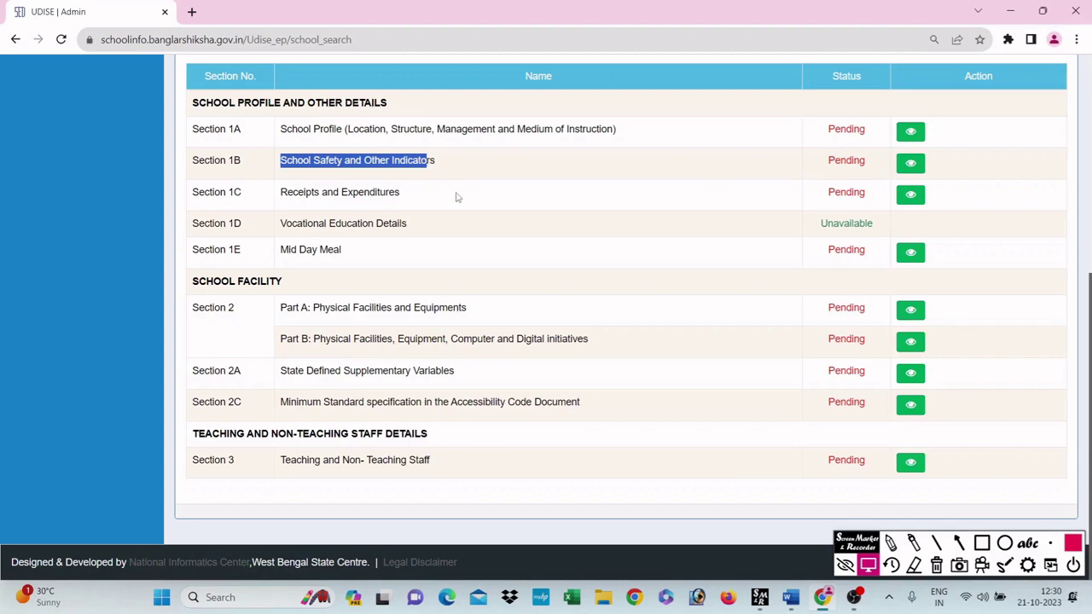
pyautogui.click(556, 402)
pyautogui.scroll(2, 631, 356)
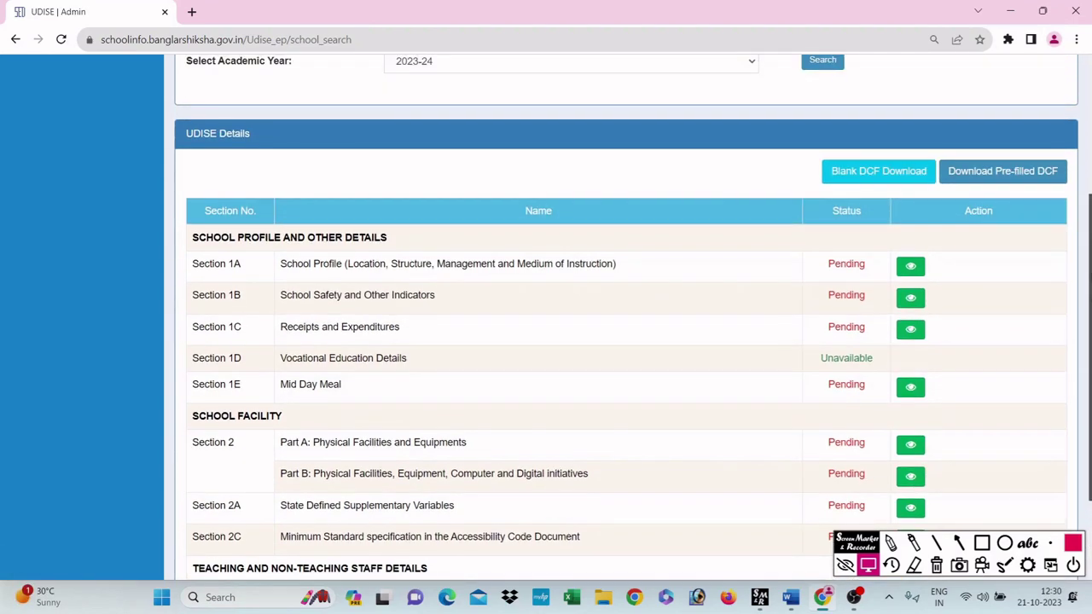
pyautogui.scroll(1, 631, 356)
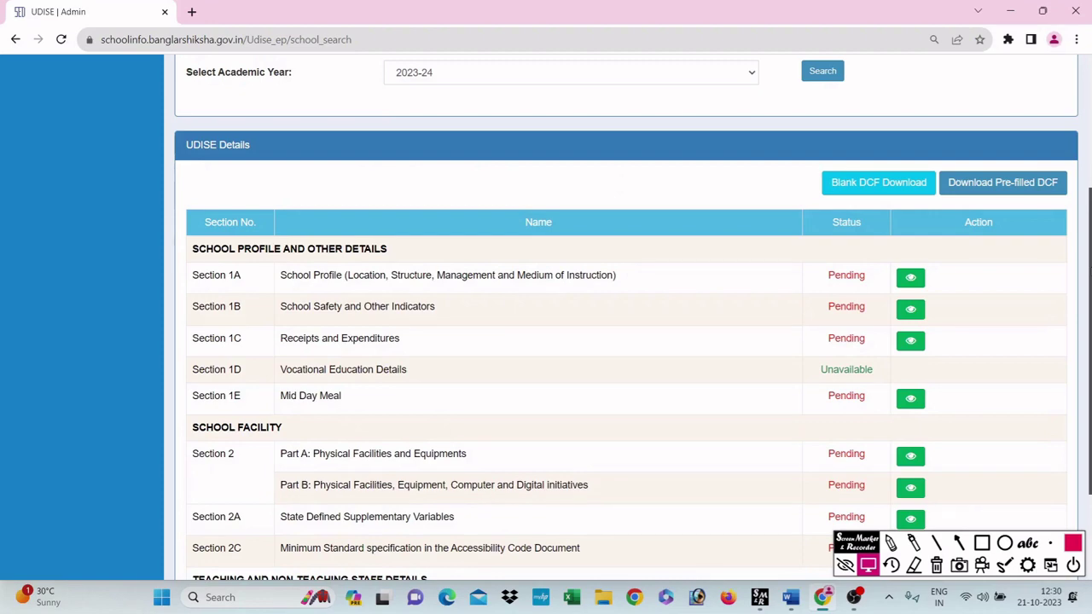
pyautogui.scroll(3, 1069, 139)
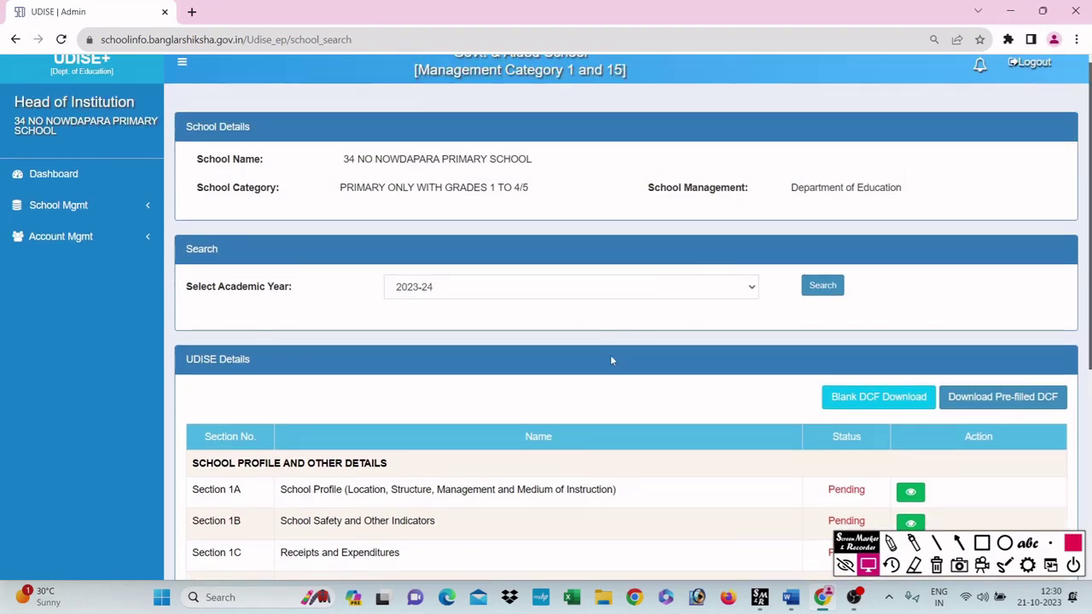
pyautogui.click(66, 205)
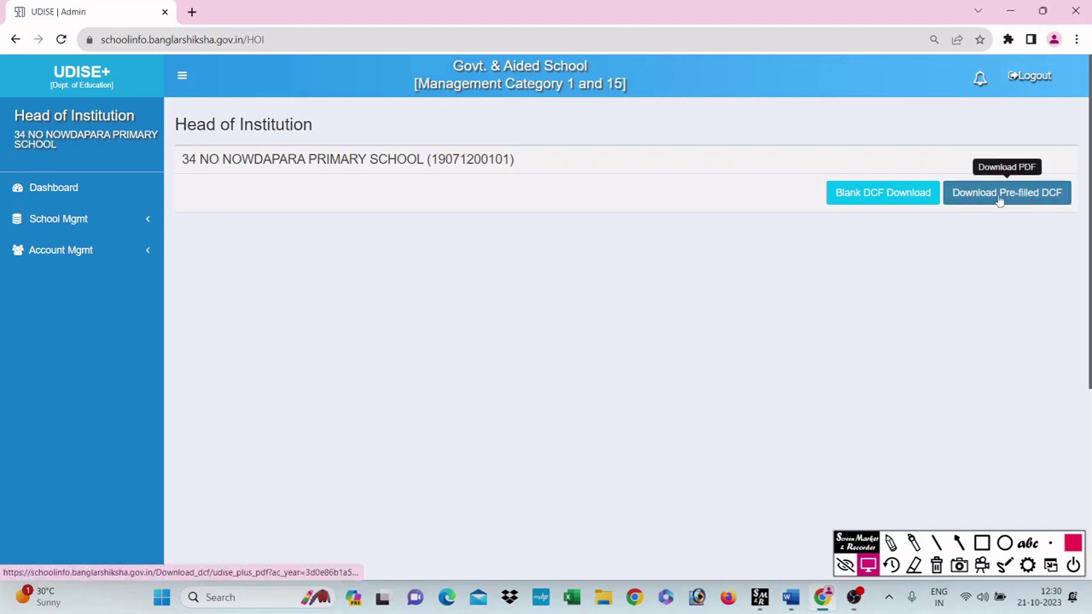
# Step: Download the pre-filled DCF PDF (593 KB) and show it in the Downloads folder
pyautogui.click(1027, 202)
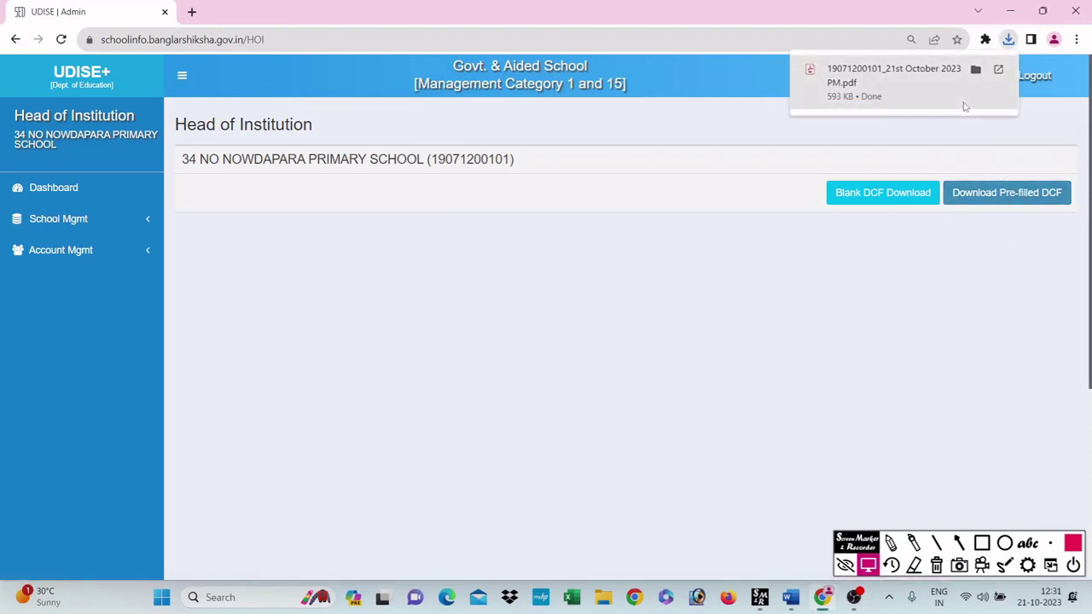
pyautogui.click(976, 71)
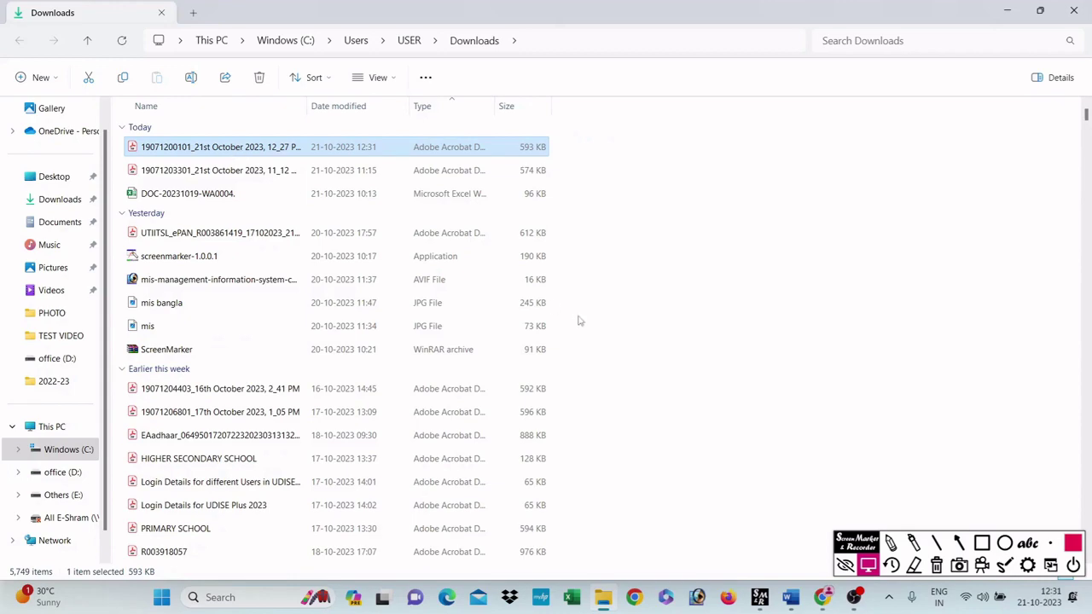
# Step: Open the 41-page DCF in Acrobat, scroll to Section 1C - Receipts and Expenditure, then close it
pyautogui.press('Return')
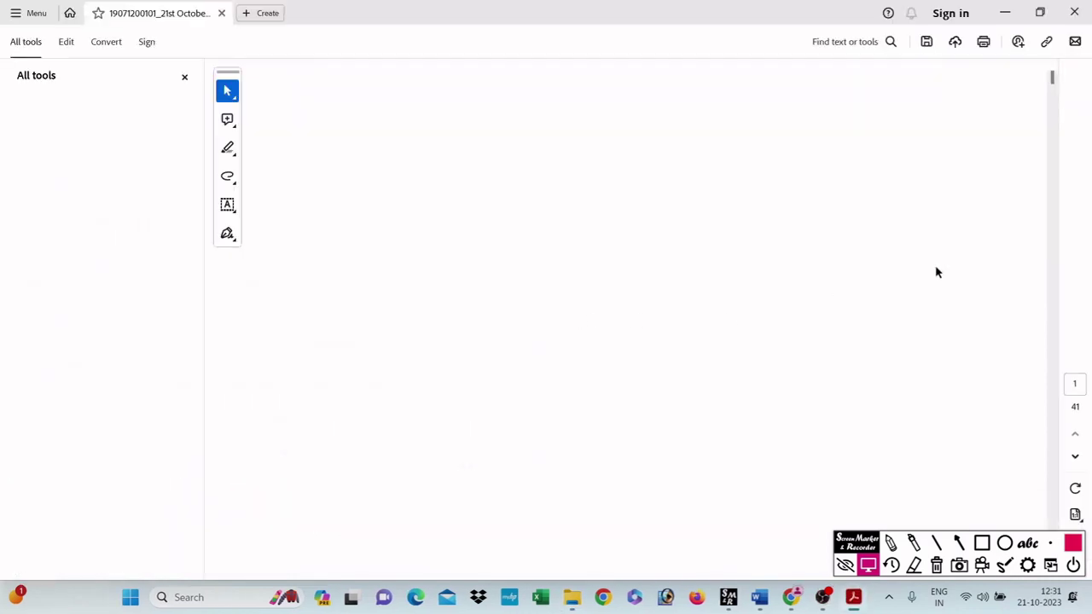
pyautogui.moveTo(1052, 77); pyautogui.dragTo(1043, 197)
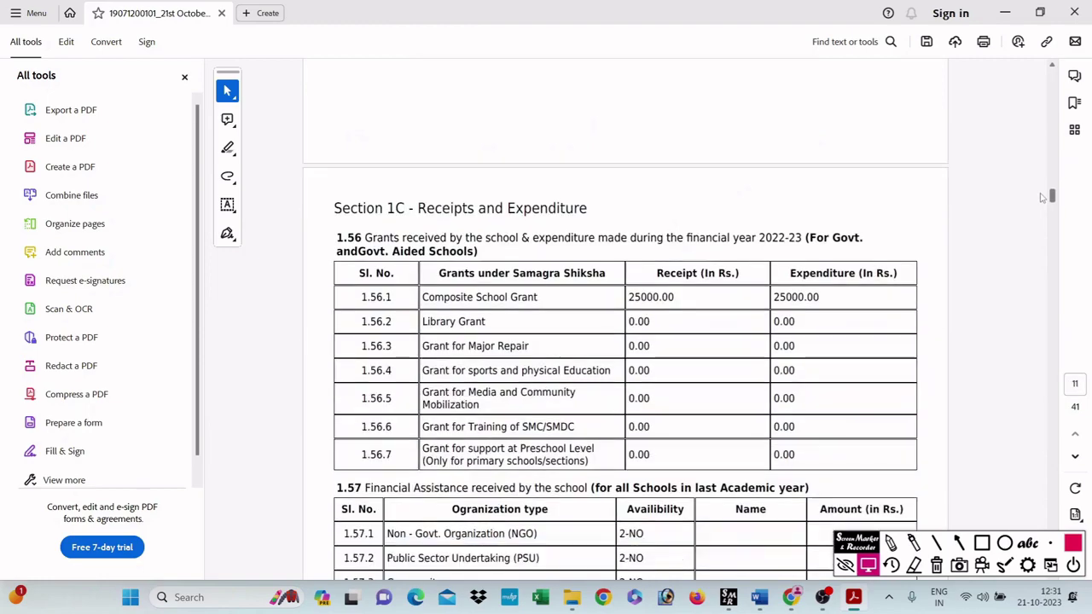
pyautogui.click(1078, 19)
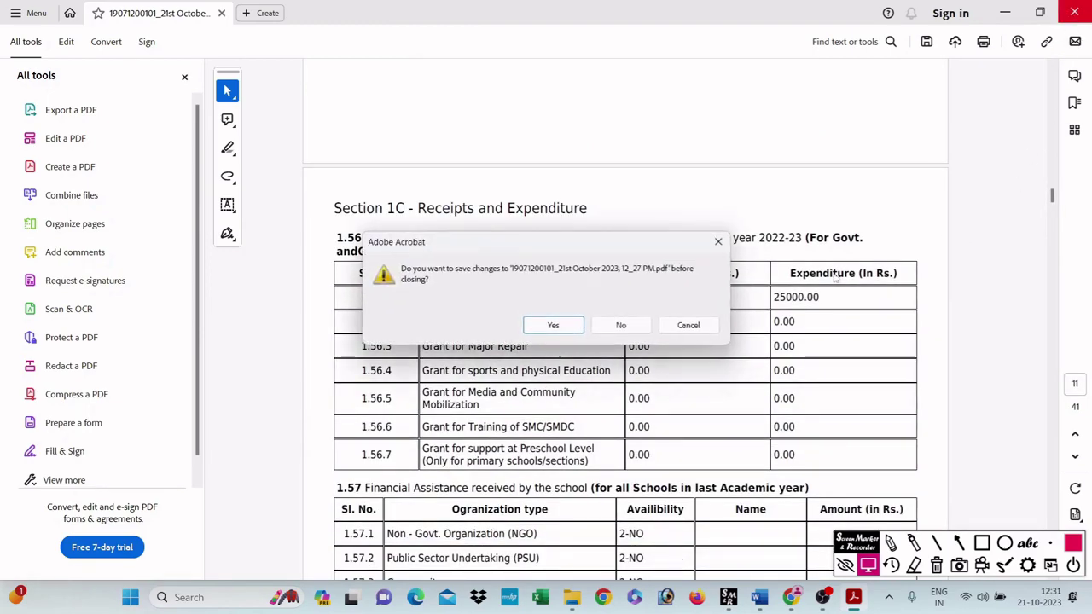
# Step: Dismiss Acrobat's save prompt and close the Downloads window, returning to the portal login page
pyautogui.click(617, 325)
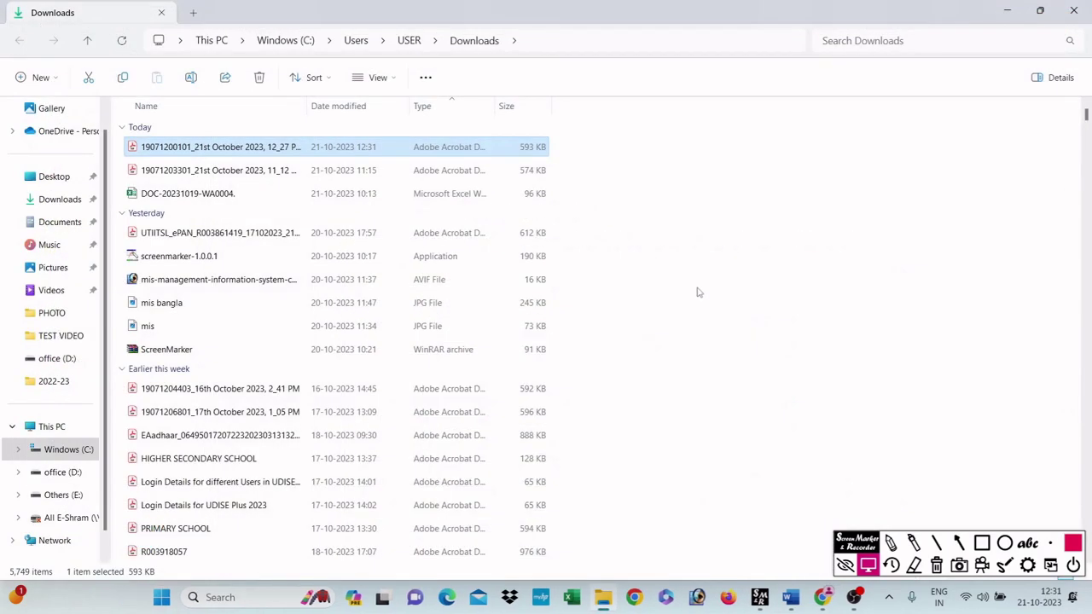
pyautogui.click(1075, 12)
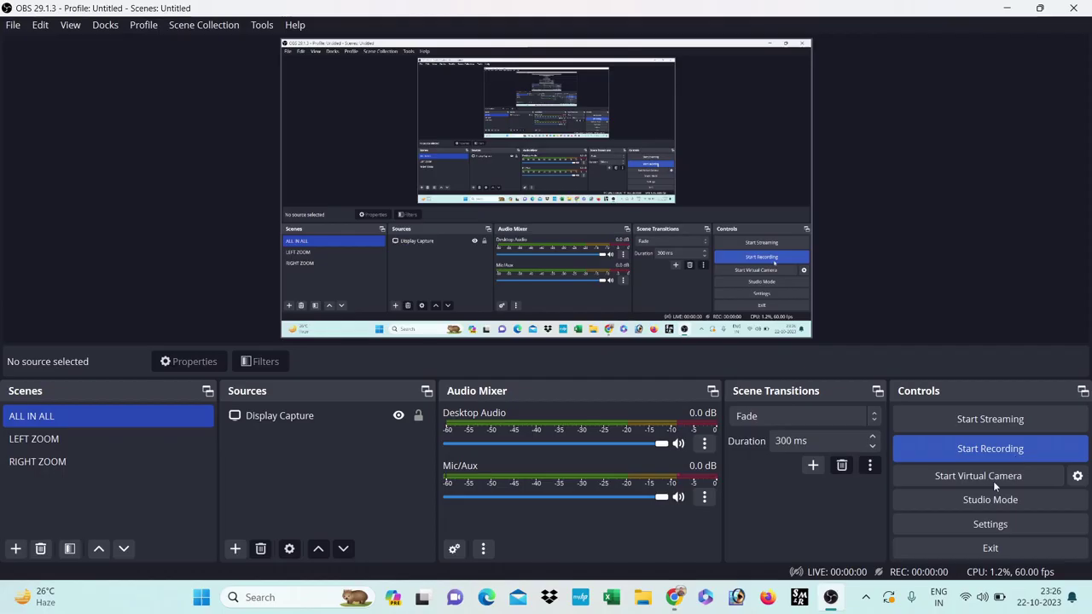
pyautogui.click(990, 449)
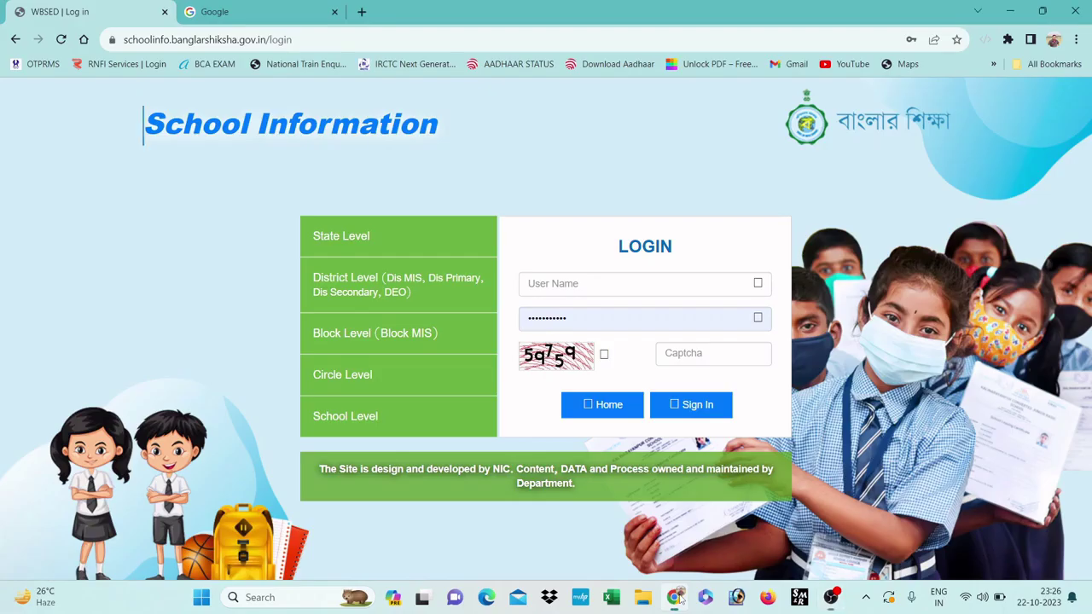